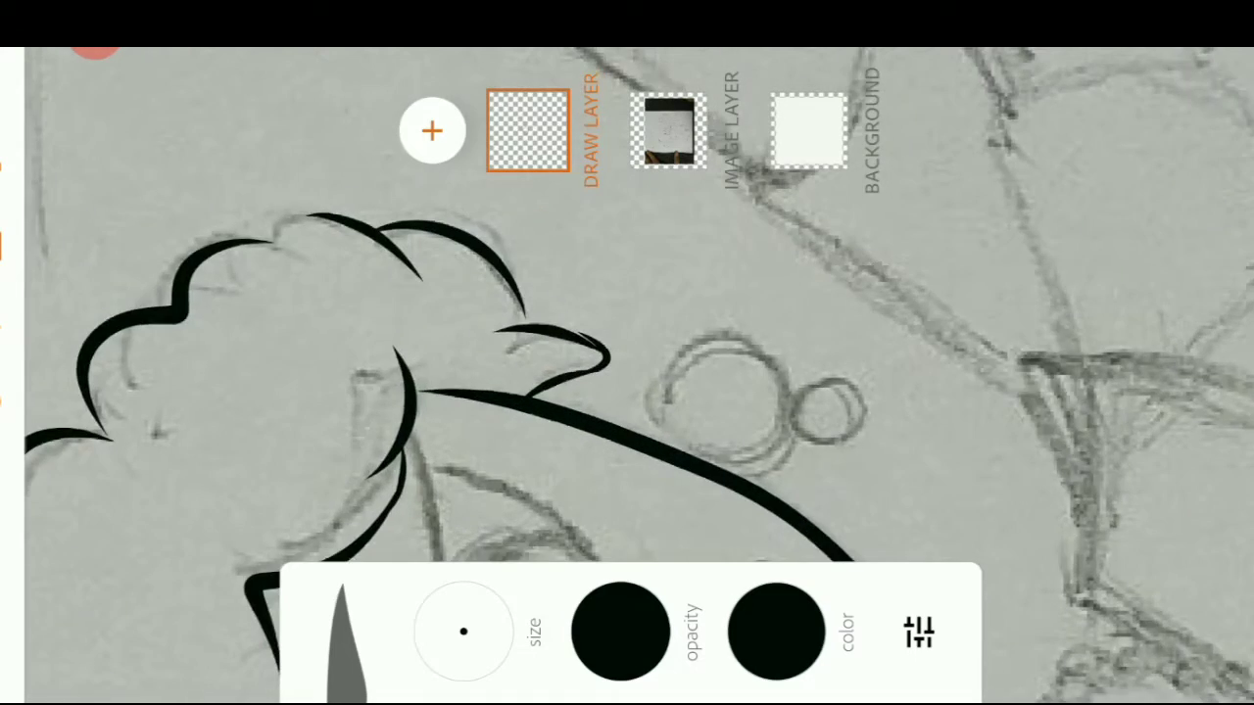
# - Ink the wavy hair outline, the face edge curve and several short hair curls
pyautogui.moveTo(115, 233); pyautogui.dragTo(116, 474)
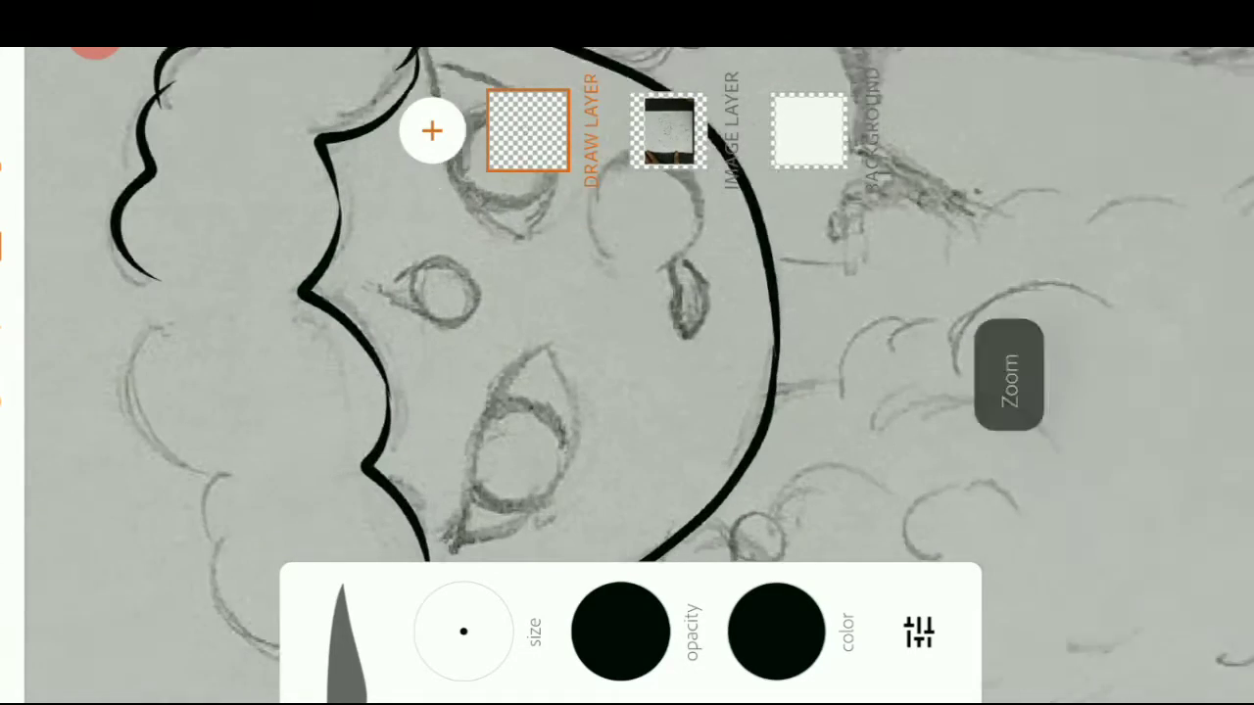
pyautogui.moveTo(119, 274); pyautogui.dragTo(182, 455)
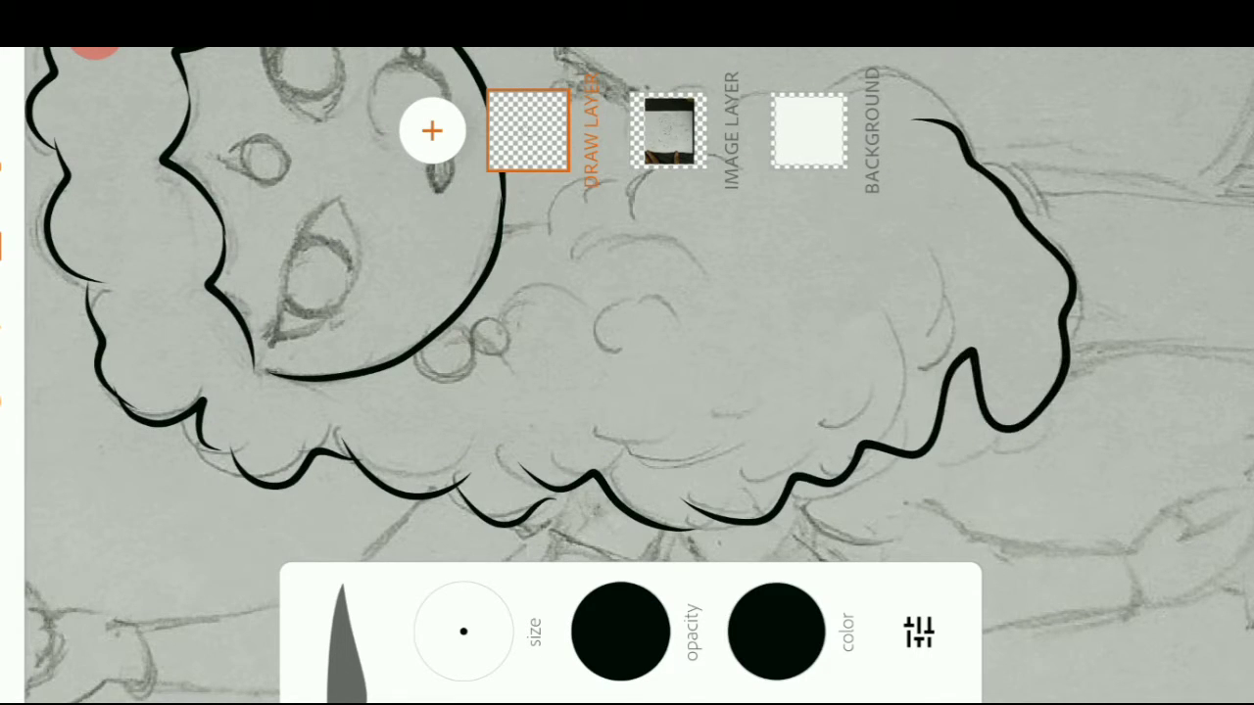
pyautogui.moveTo(534, 391); pyautogui.dragTo(632, 318)
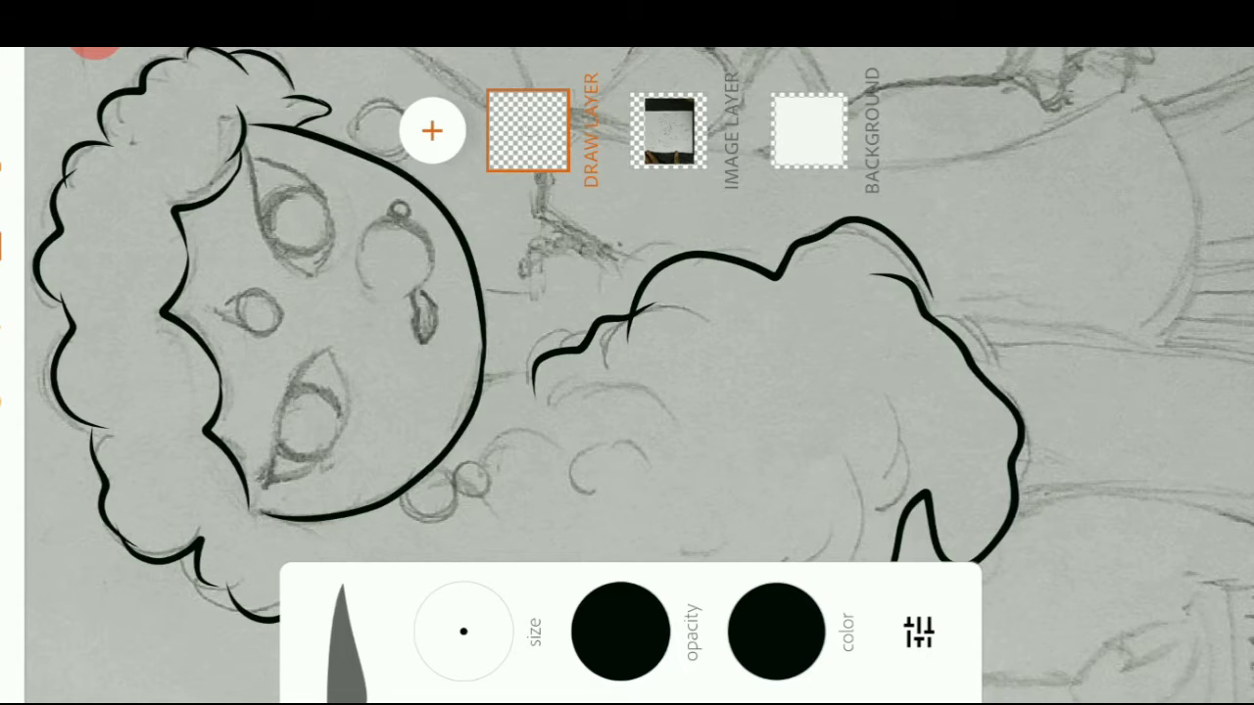
pyautogui.moveTo(495, 436); pyautogui.dragTo(617, 308)
pyautogui.hotkey('ctrl', 'z')
pyautogui.moveTo(453, 396); pyautogui.dragTo(519, 319)
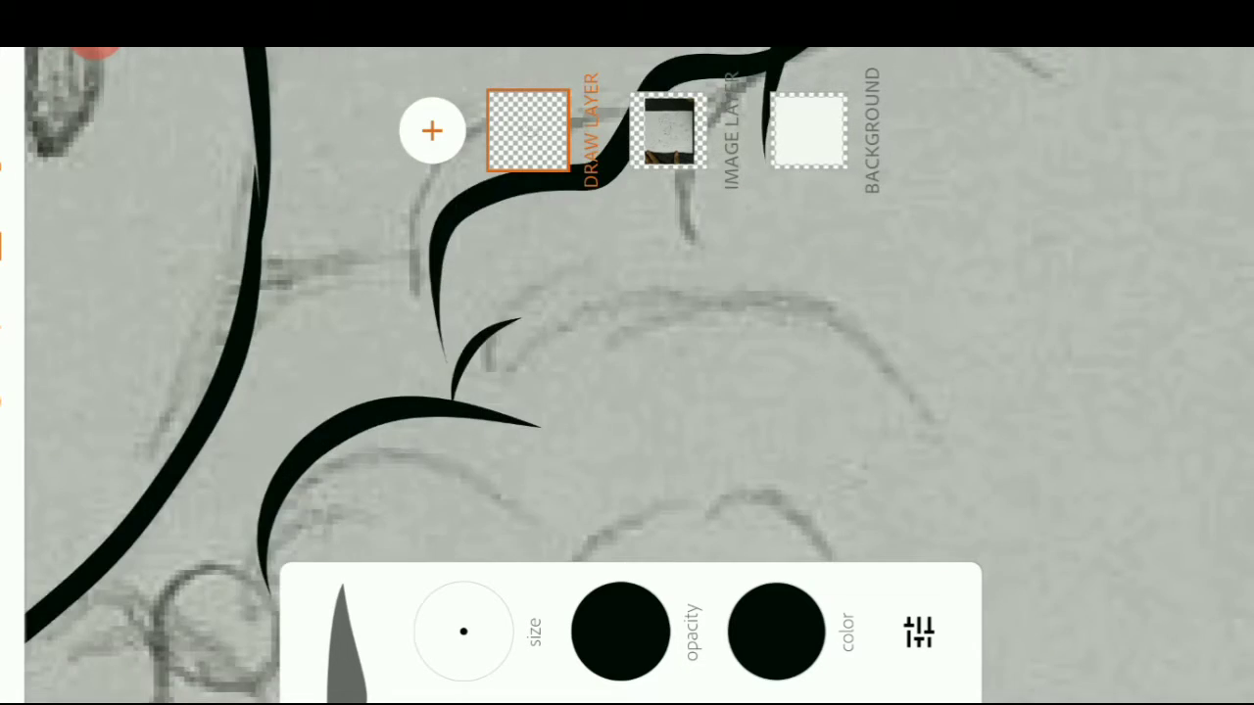
pyautogui.moveTo(548, 397); pyautogui.dragTo(656, 328)
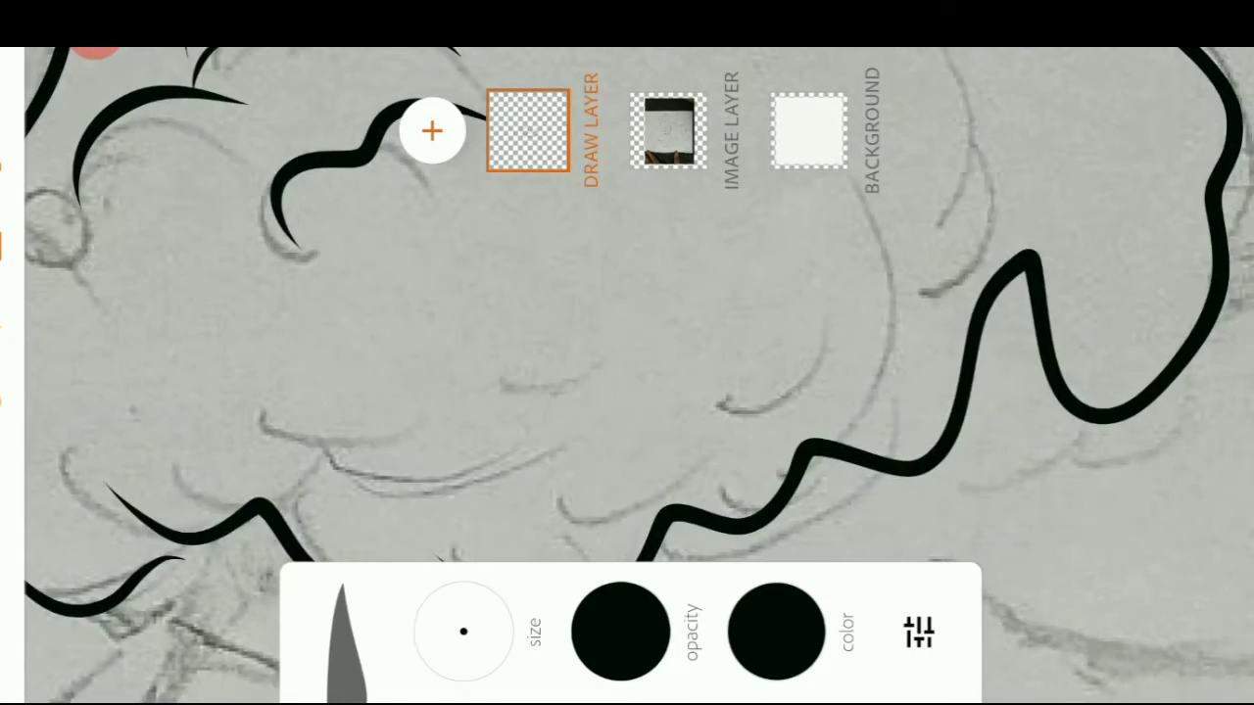
pyautogui.scroll(-5, 627, 373)
pyautogui.scroll(5, 627, 372)
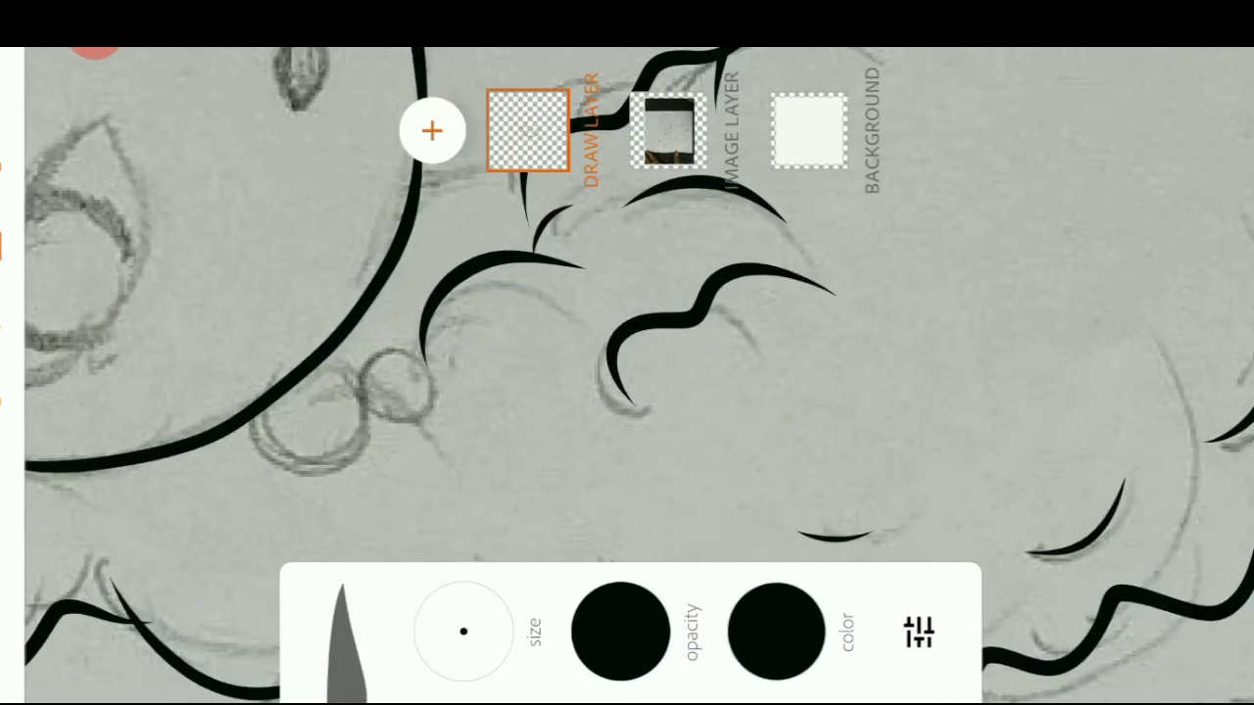
pyautogui.scroll(-3, 627, 373)
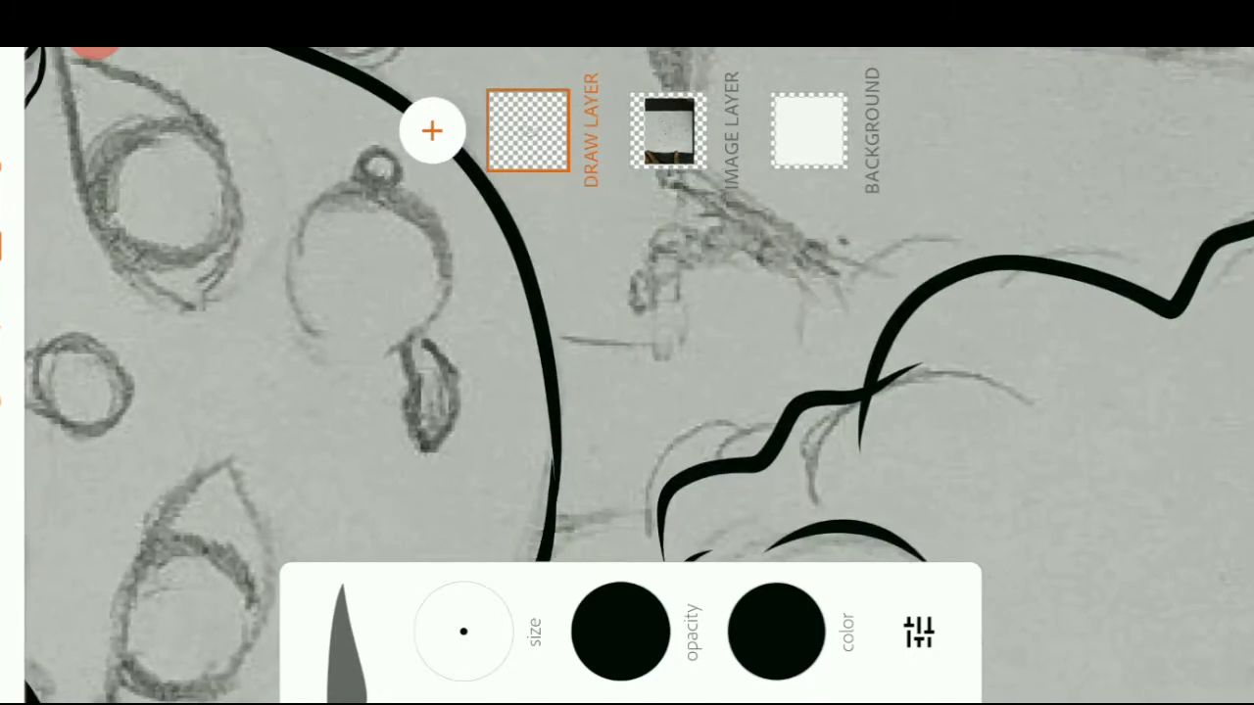
pyautogui.scroll(5, 627, 372)
# - Trace the curved outlines of both eyes
pyautogui.moveTo(190, 184); pyautogui.dragTo(312, 437)
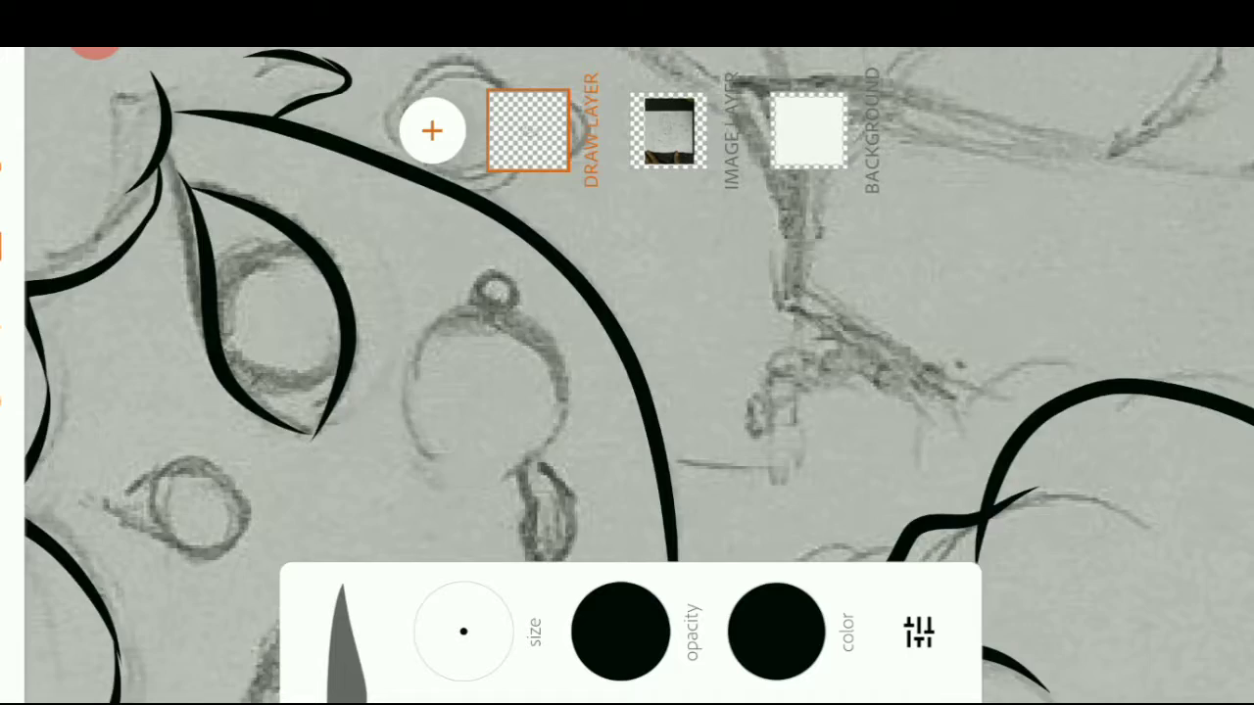
pyautogui.scroll(-5, 627, 372)
pyautogui.moveTo(372, 306); pyautogui.dragTo(276, 488)
pyautogui.moveTo(257, 544); pyautogui.dragTo(372, 308)
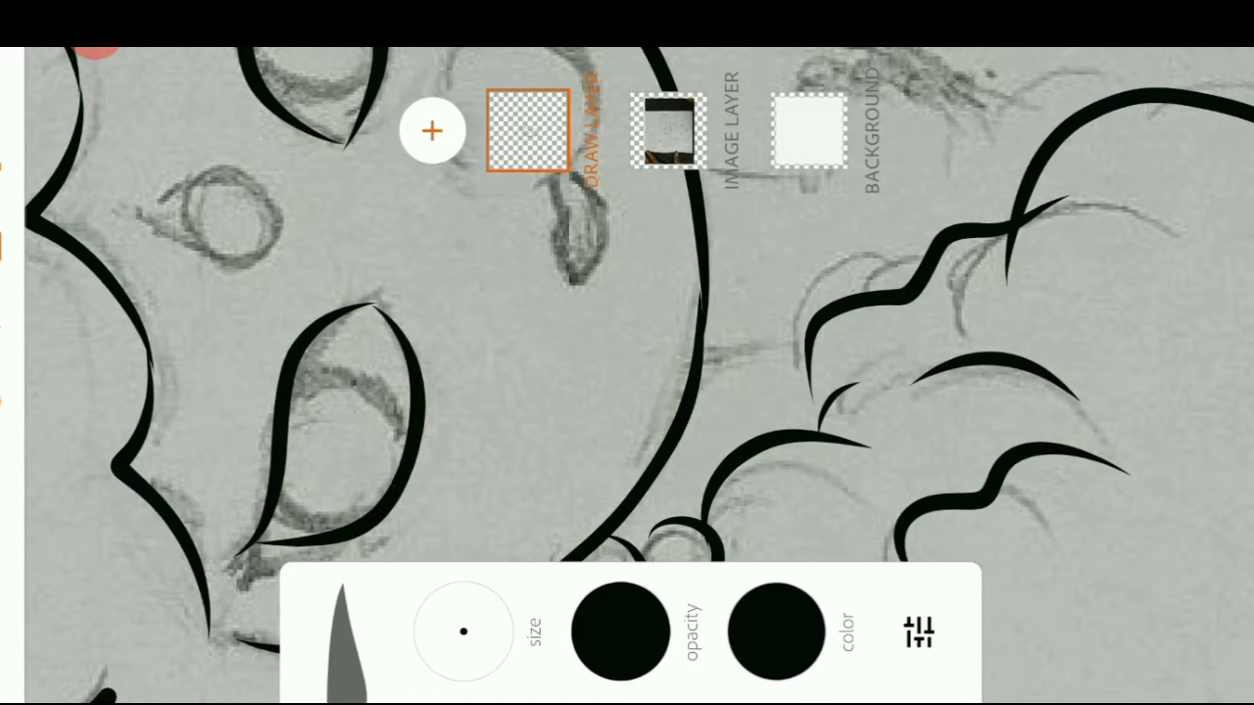
pyautogui.scroll(-3, 627, 372)
pyautogui.scroll(3, 626, 373)
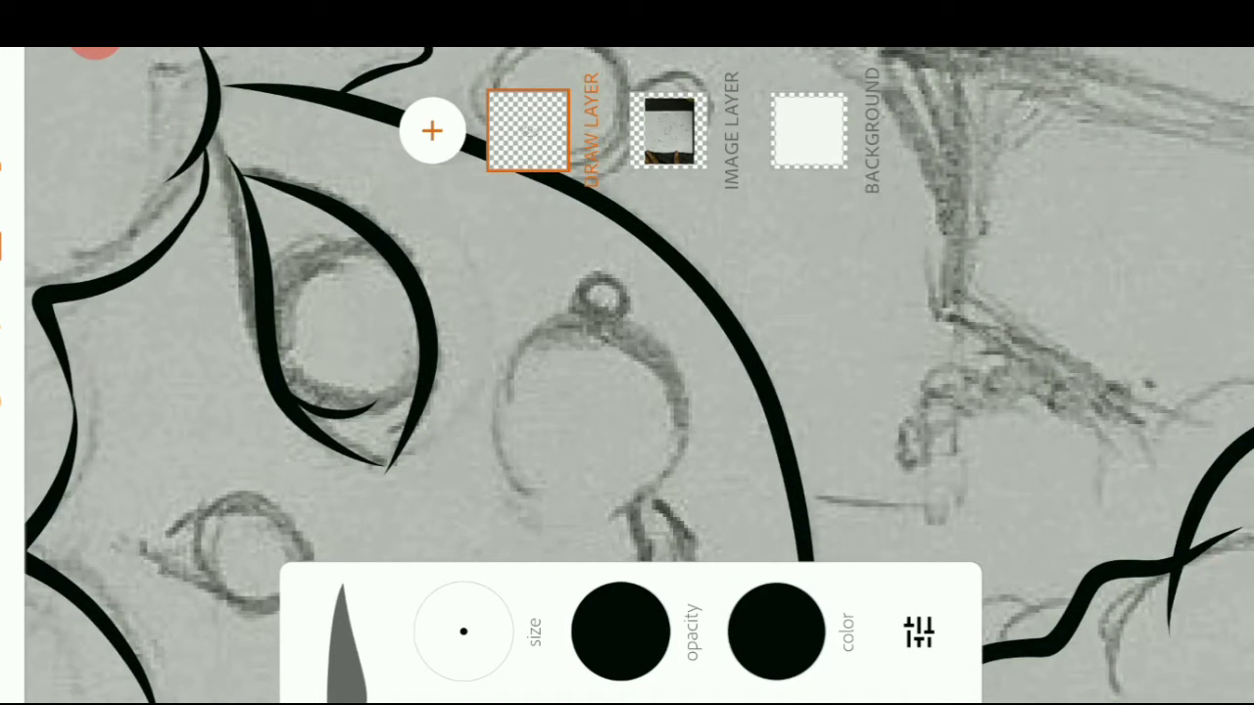
# - Redraw a failed eye stroke and complete both sides of the eye outline
pyautogui.hotkey('ctrl', 'z')
pyautogui.moveTo(407, 423)
pyautogui.mouseDown()
pyautogui.moveTo(314, 338)
pyautogui.moveTo(284, 270)
pyautogui.mouseUp()
pyautogui.scroll(-3, 627, 373)
pyautogui.scroll(3, 627, 373)
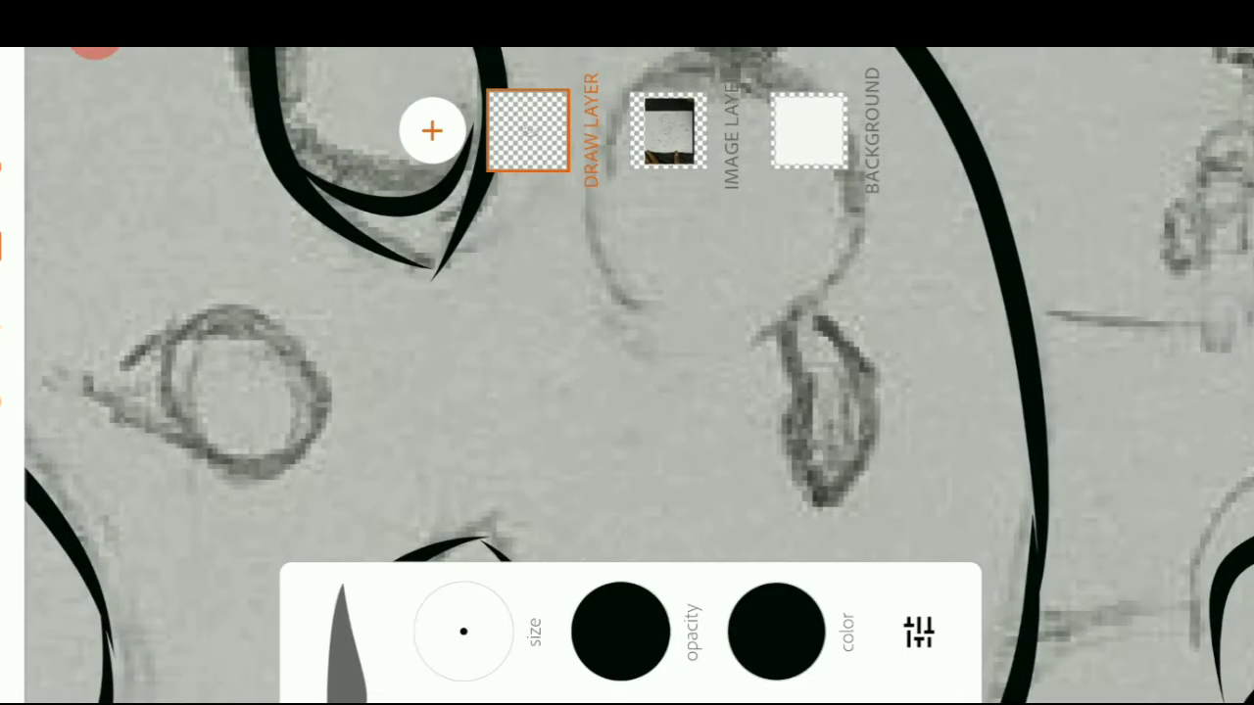
pyautogui.moveTo(312, 392); pyautogui.dragTo(80, 390)
pyautogui.moveTo(162, 421); pyautogui.dragTo(306, 387)
pyautogui.scroll(-3, 627, 373)
pyautogui.scroll(3, 627, 372)
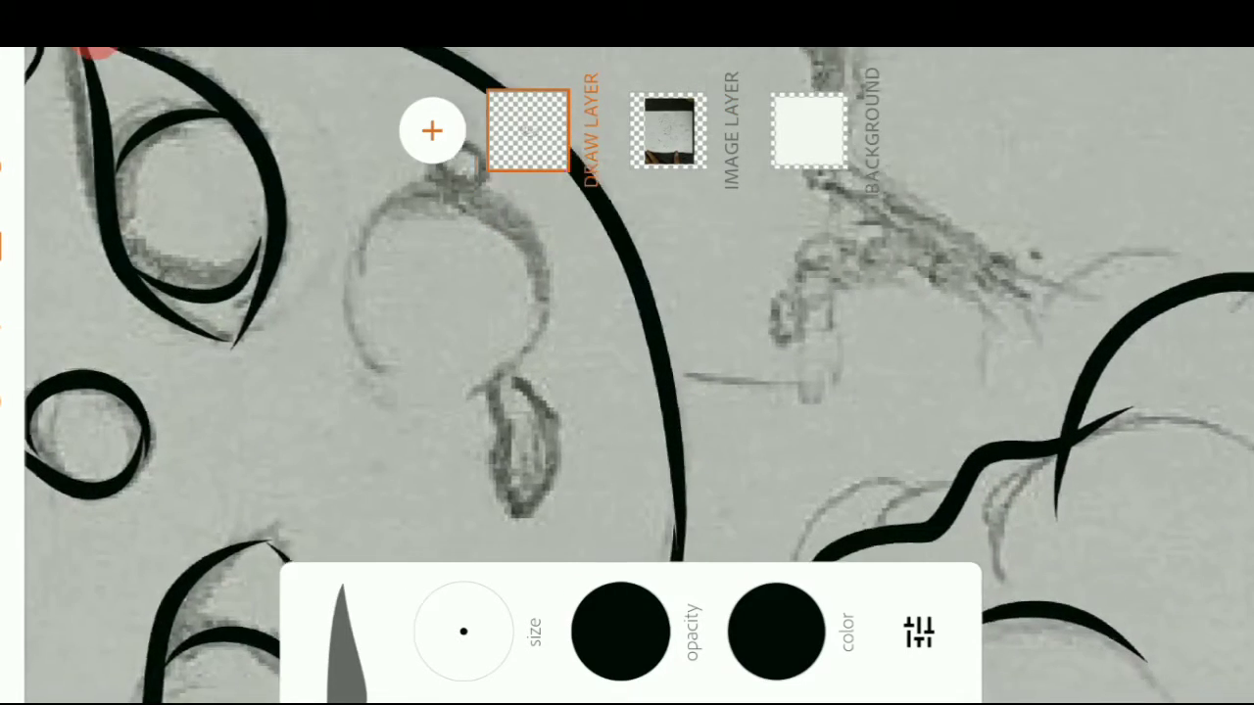
# - Ink the round forehead ornament and the small droplet beneath it
pyautogui.moveTo(491, 443); pyautogui.dragTo(513, 527)
pyautogui.moveTo(421, 206); pyautogui.dragTo(461, 396)
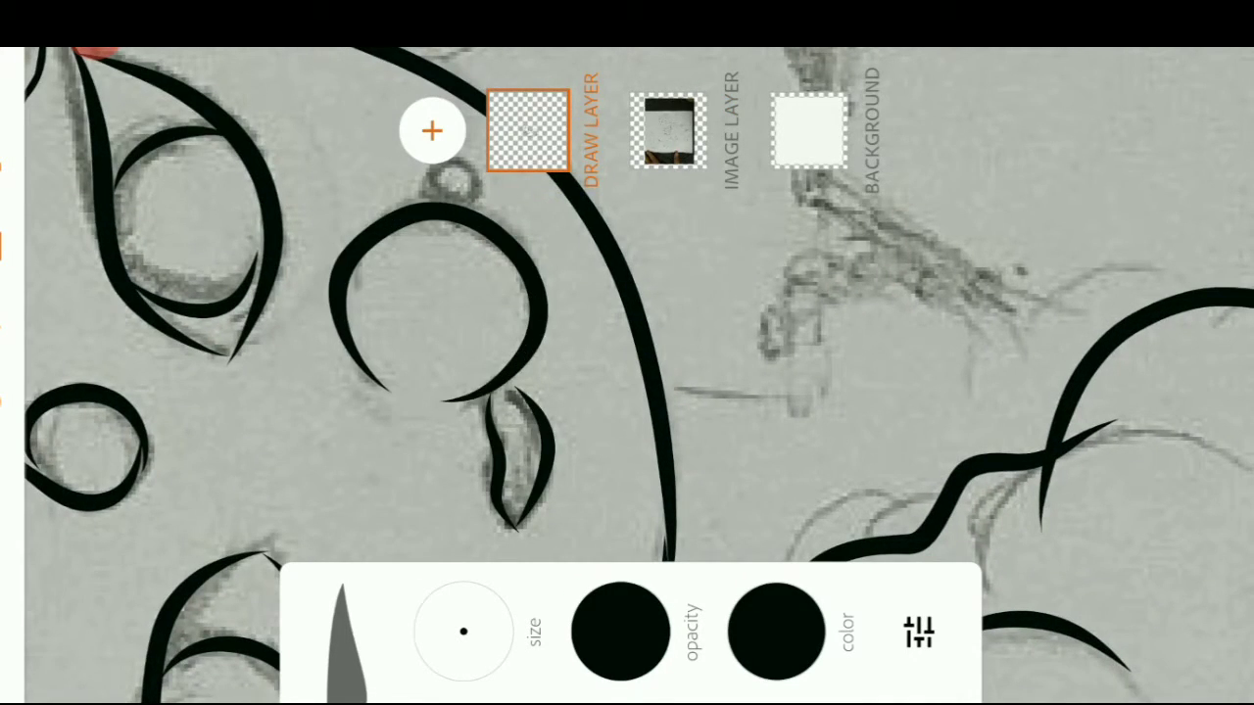
pyautogui.scroll(-3, 627, 372)
pyautogui.scroll(3, 627, 373)
pyautogui.scroll(2, 627, 372)
# - Add short strokes at the hair-curl base and beside the face, plus a long curved hair line
pyautogui.moveTo(338, 455); pyautogui.dragTo(456, 434)
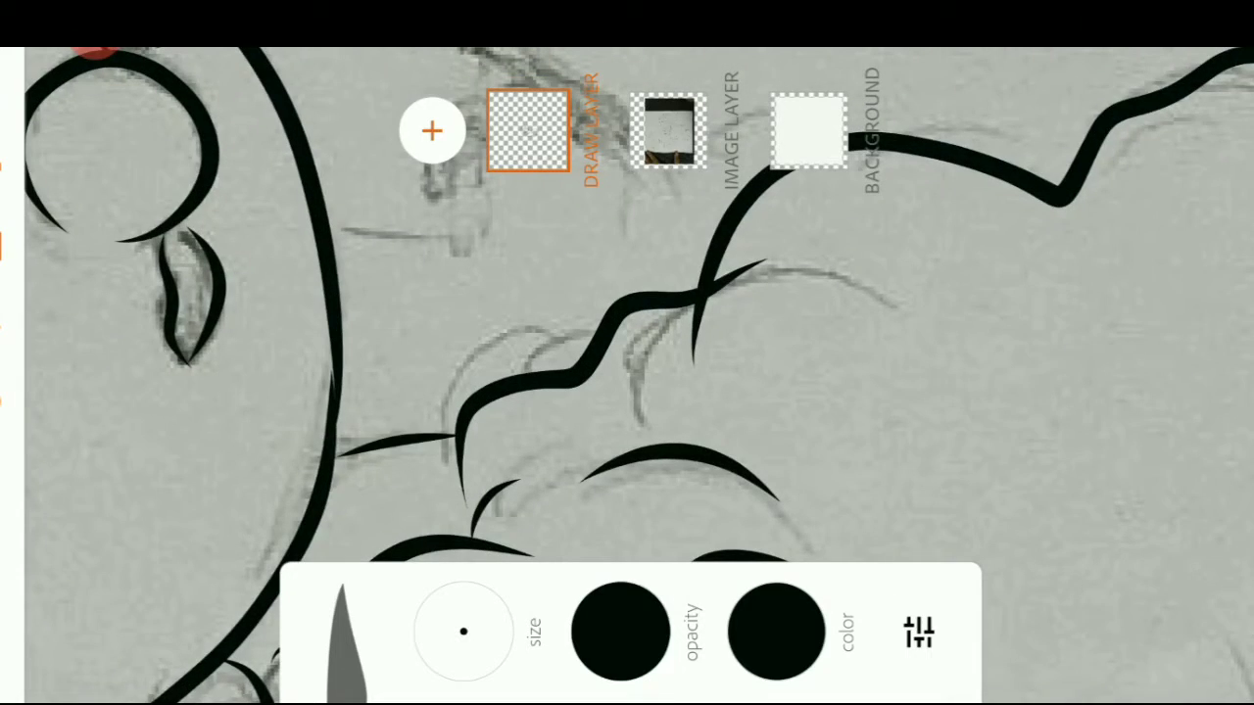
pyautogui.moveTo(340, 233); pyautogui.dragTo(458, 235)
pyautogui.scroll(-3, 627, 373)
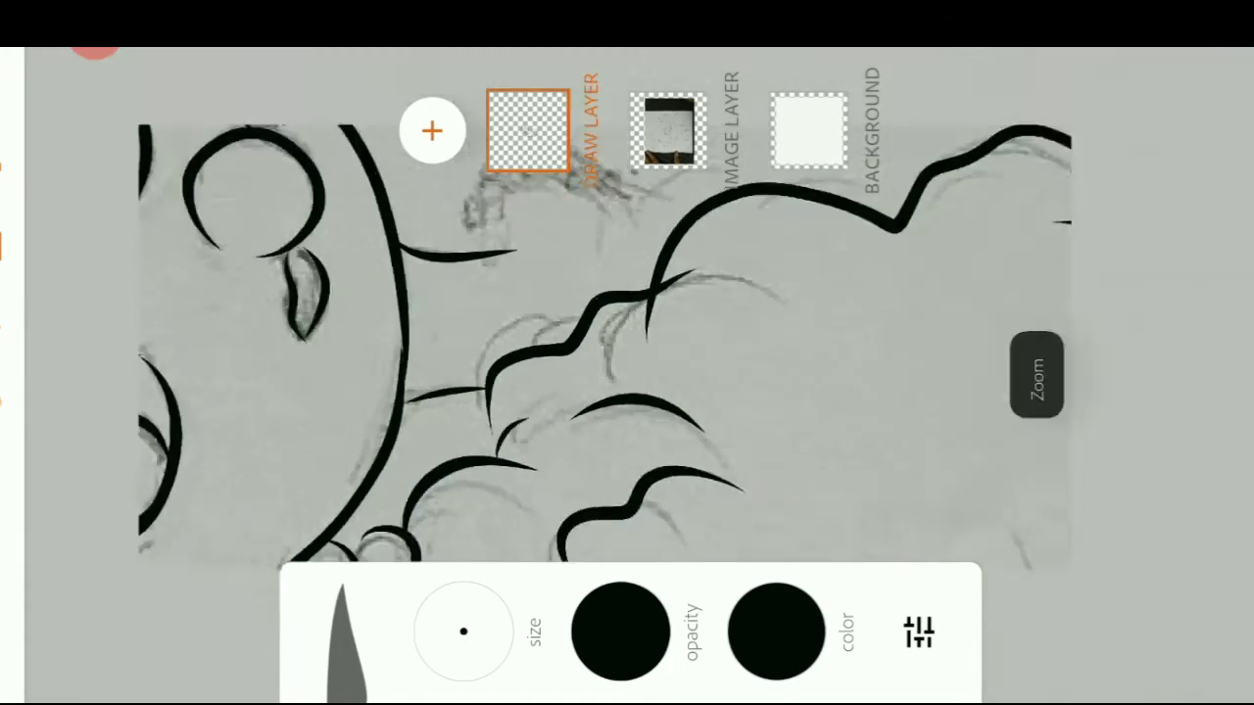
pyautogui.scroll(3, 627, 372)
pyautogui.moveTo(387, 123); pyautogui.dragTo(646, 331)
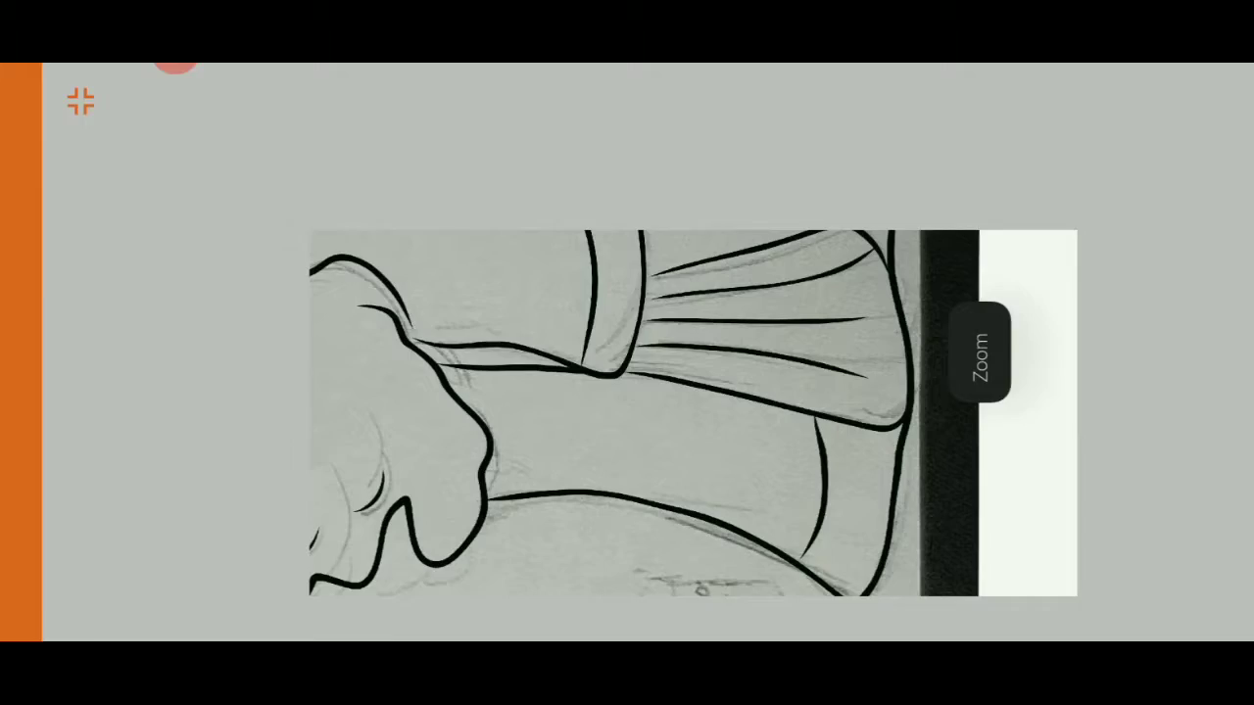
# - Zoom in and out around the sketch to inspect the skirt and raised arms
pyautogui.scroll(4, 607, 352)
pyautogui.scroll(-4, 548, 353)
pyautogui.scroll(1, 549, 353)
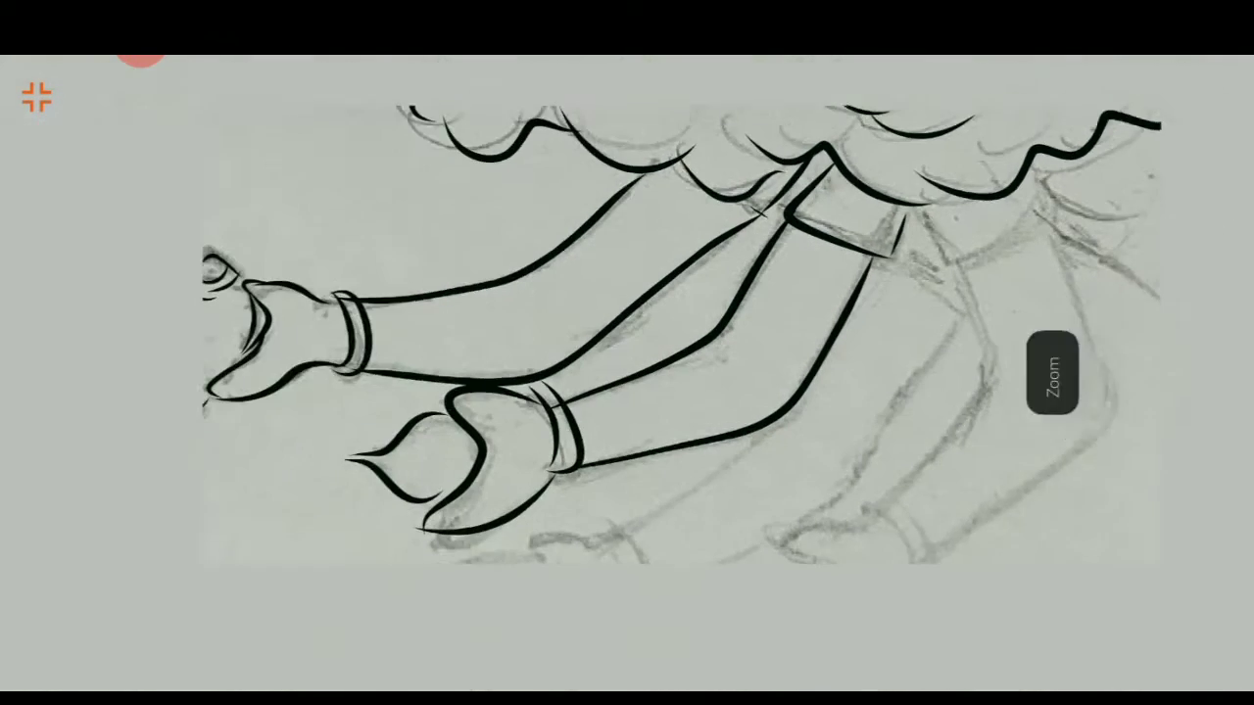
# - Ink the remaining forearm outline, its wrist bangle and the line down to the wrist
pyautogui.scroll(3, 627, 352)
pyautogui.moveTo(509, 577); pyautogui.dragTo(886, 214)
pyautogui.moveTo(370, 515); pyautogui.dragTo(597, 378)
pyautogui.moveTo(292, 556); pyautogui.dragTo(345, 541)
pyautogui.scroll(-1, 627, 353)
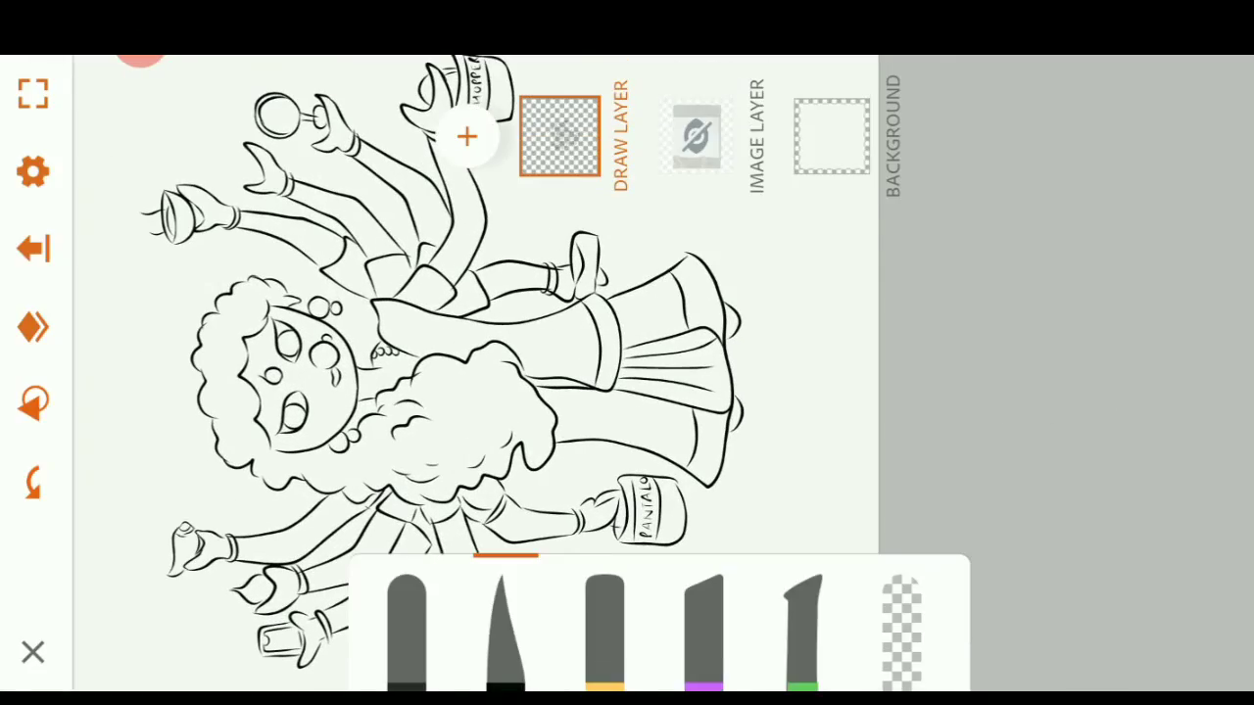
pyautogui.scroll(5, 627, 372)
pyautogui.scroll(-5, 627, 372)
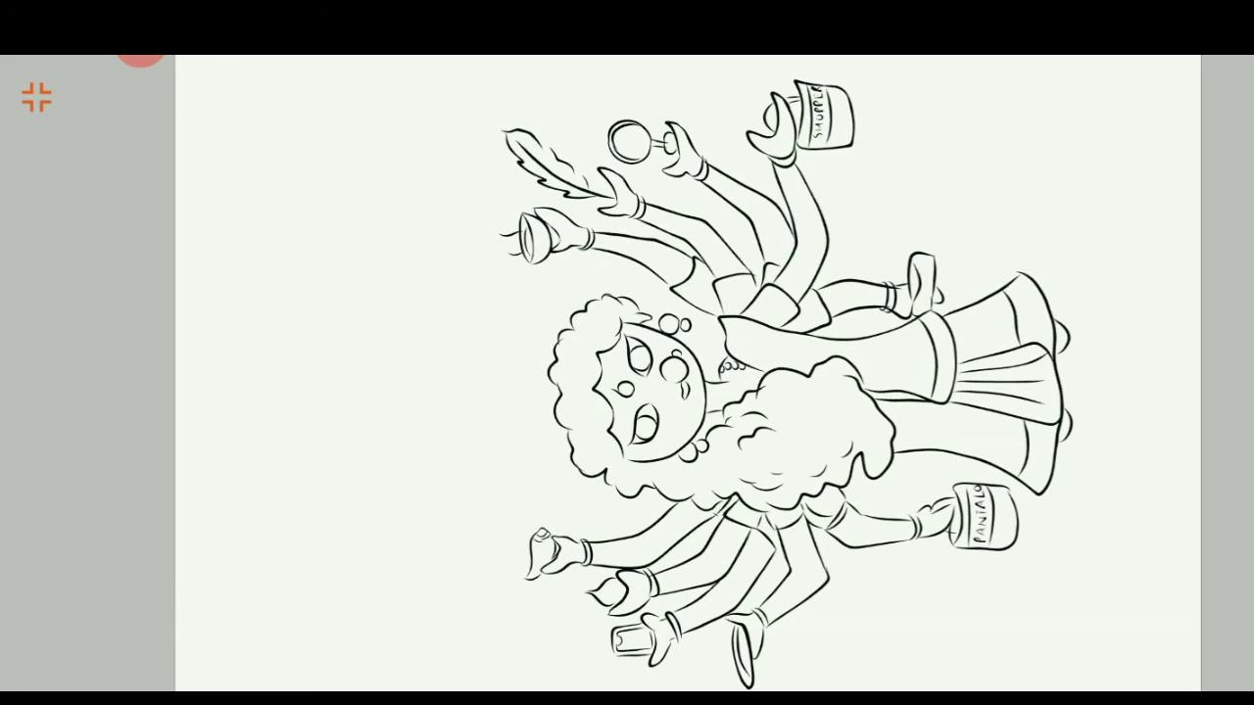
pyautogui.scroll(-1, 685, 372)
# - Exit full screen and copy the drawing to the gallery as a PNG
pyautogui.click(36, 98)
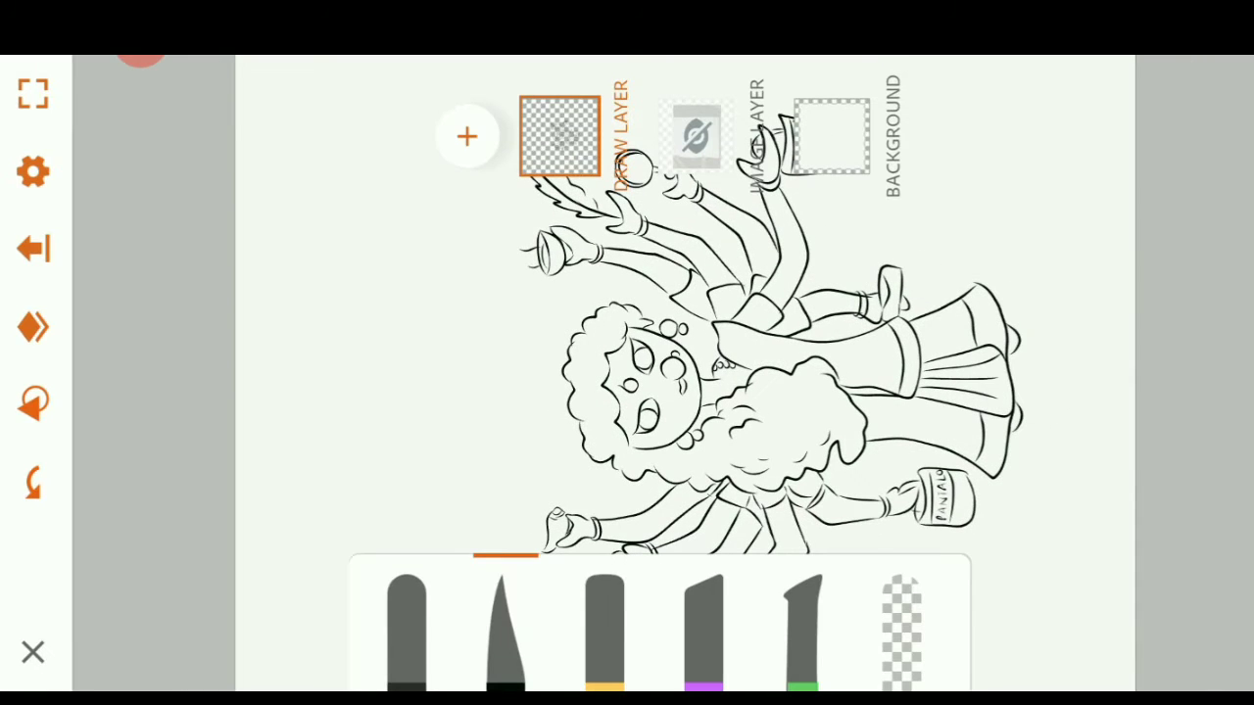
pyautogui.click(32, 327)
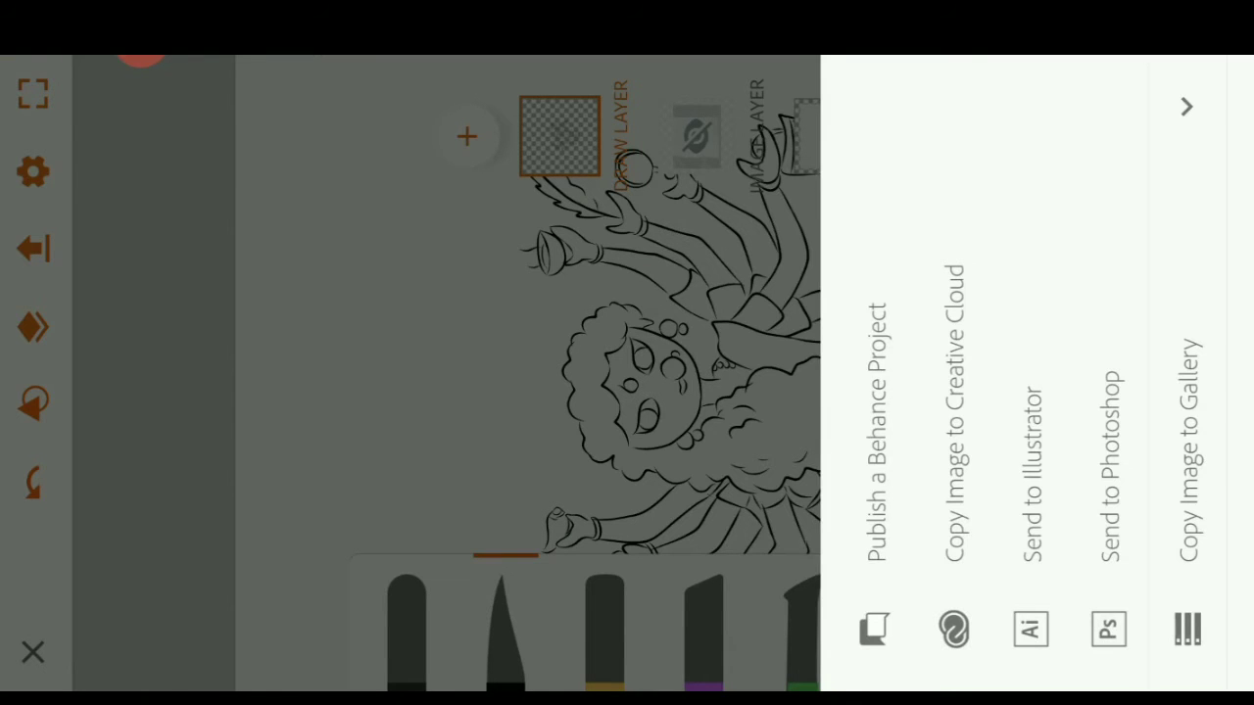
pyautogui.click(1188, 450)
pyautogui.click(1192, 421)
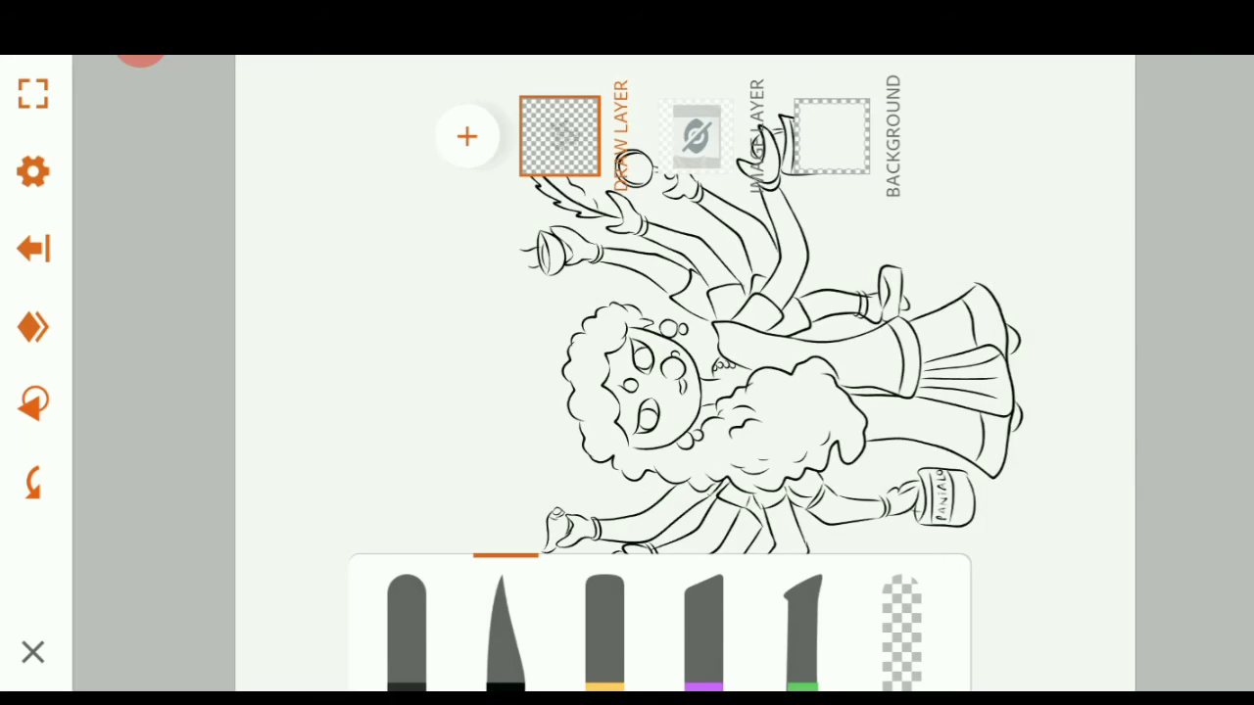